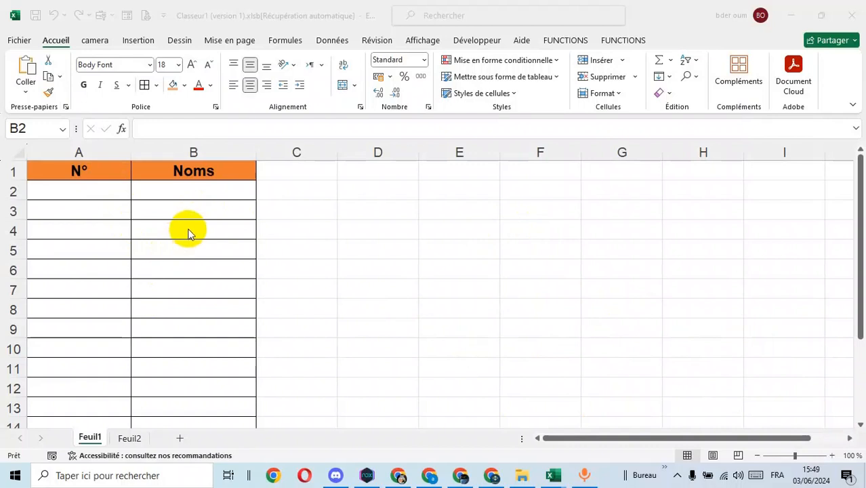
- Enter a first name in each of cells B2 and B3 of the Noms column on Feuil1
{"action": "left_click", "coordinate": [207, 194]}
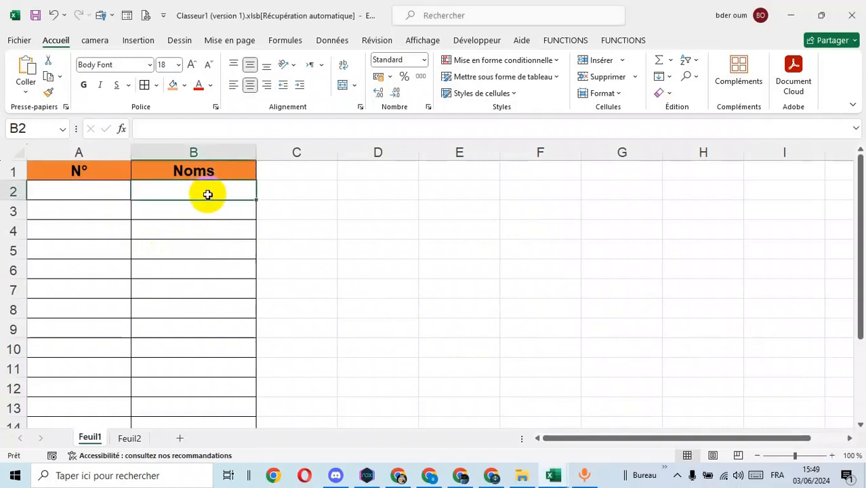
{"action": "type", "text": "paul"}
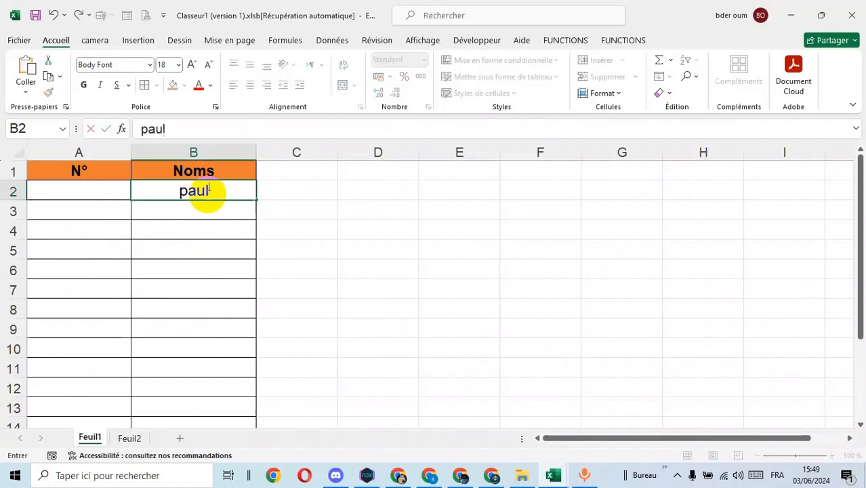
{"action": "key", "text": "Return"}
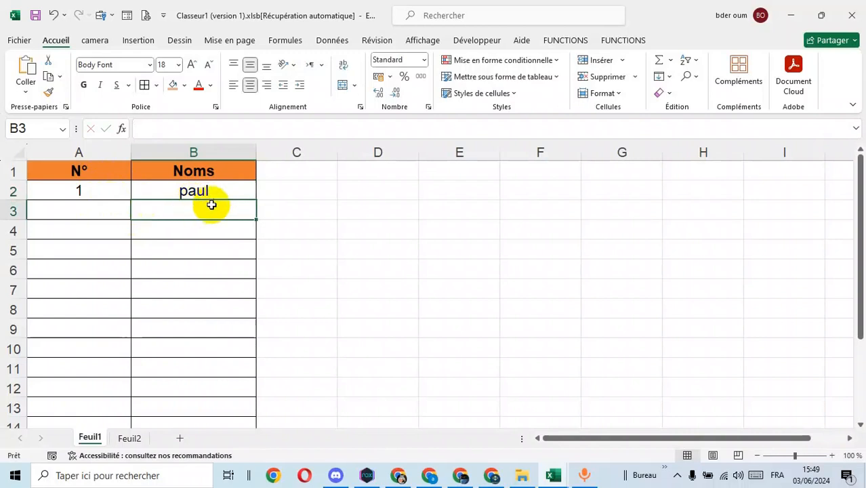
{"action": "type", "text": "eric"}
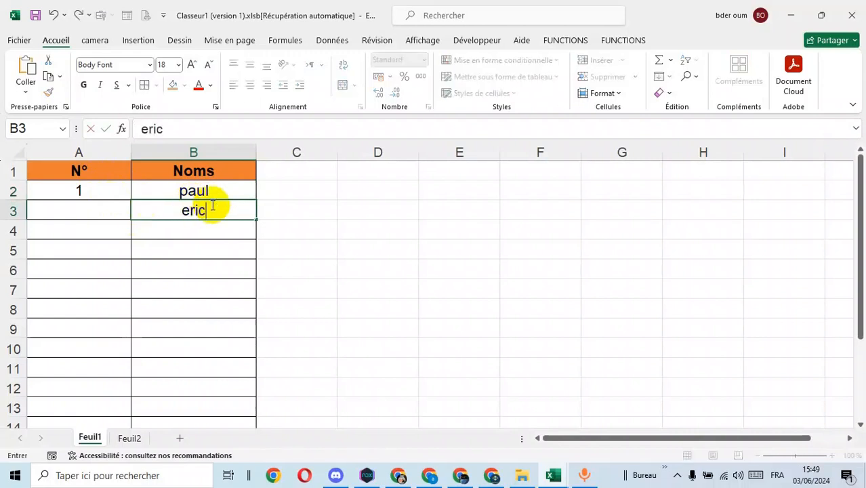
{"action": "key", "text": "Return"}
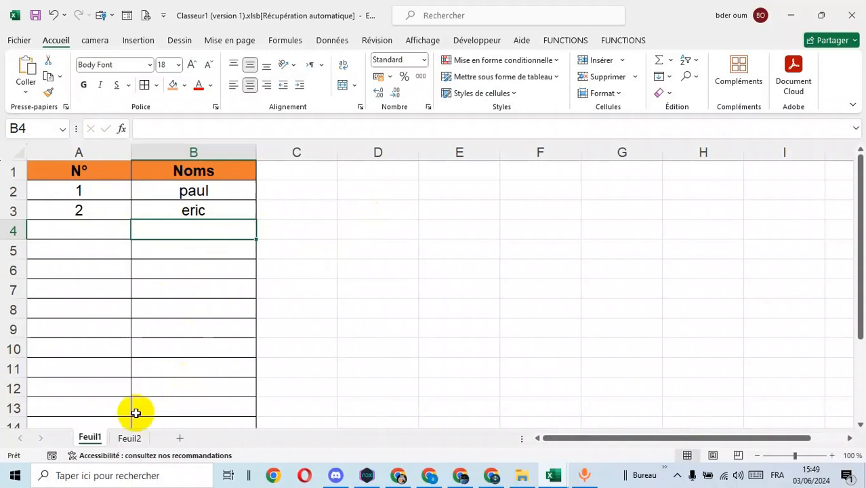
- On Feuil2, begin a SI formula in cell C2 with the logical test D2<>""
{"action": "left_click", "coordinate": [131, 442]}
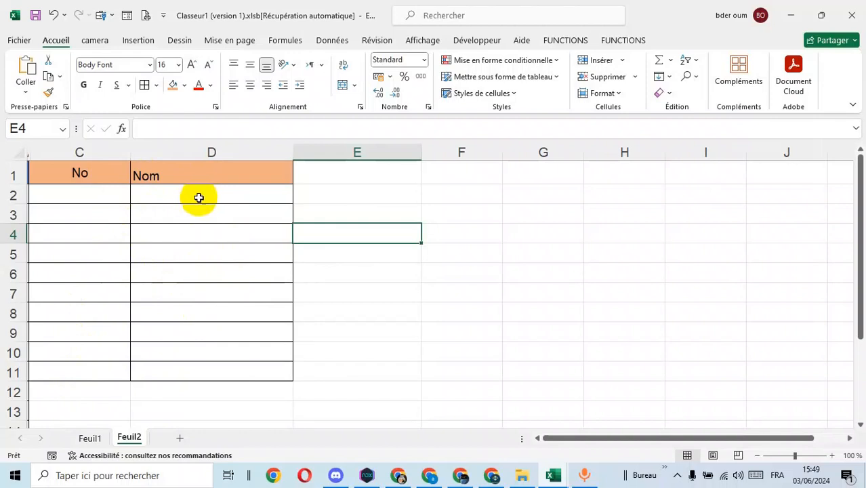
{"action": "double_click", "coordinate": [97, 194]}
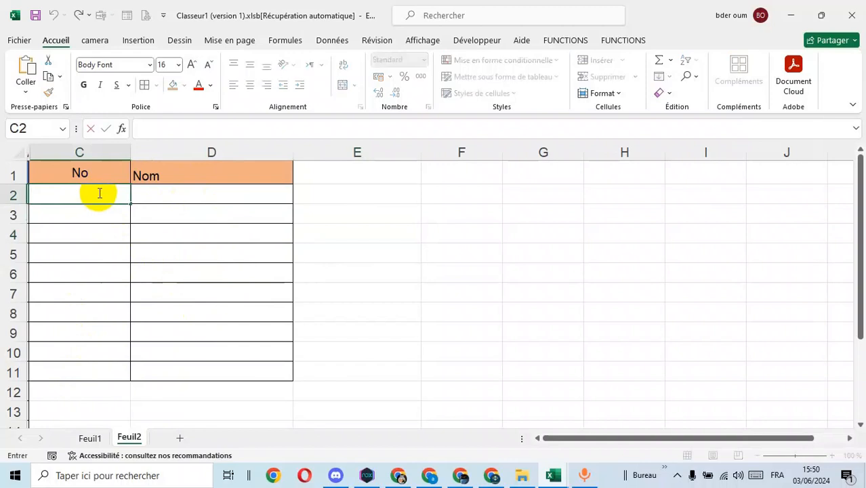
{"action": "type", "text": "="}
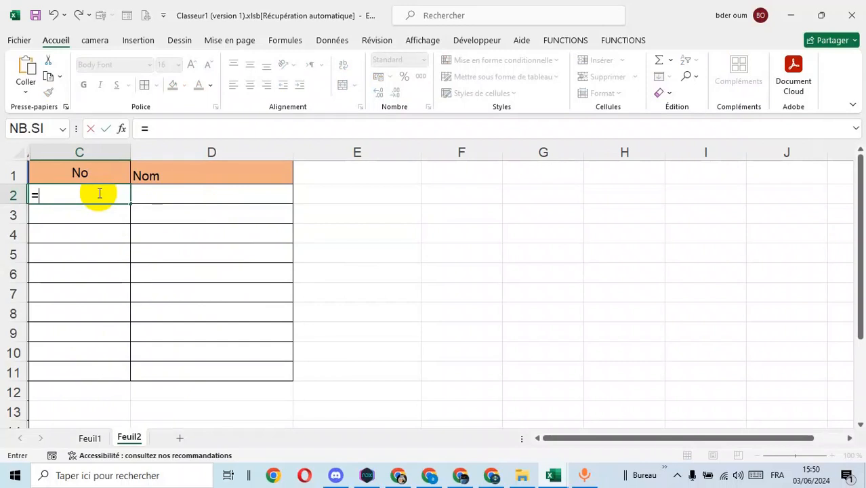
{"action": "type", "text": "si"}
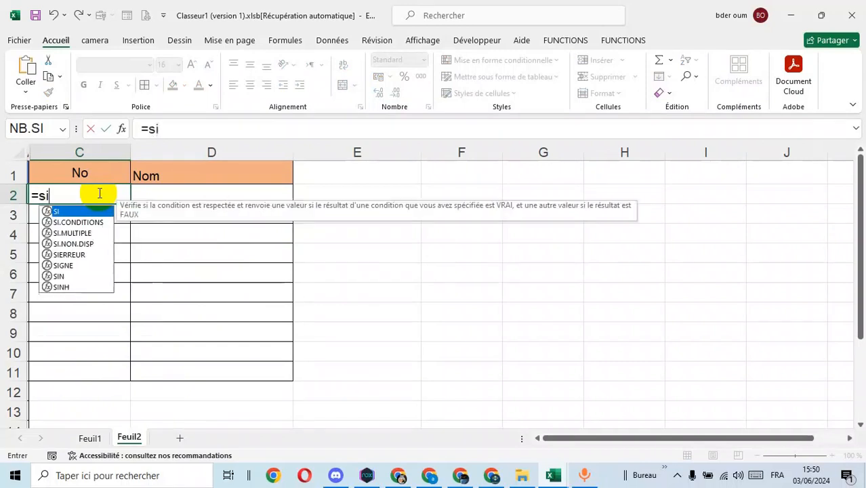
{"action": "key", "text": "Tab"}
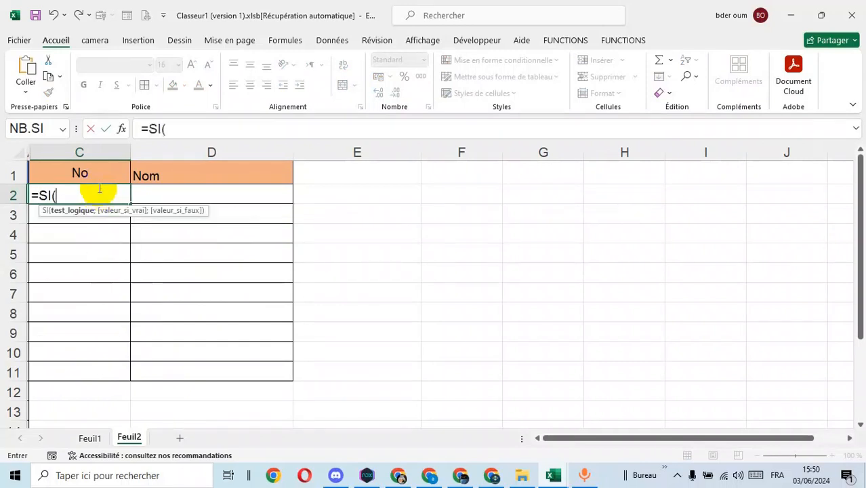
{"action": "left_click", "coordinate": [192, 193]}
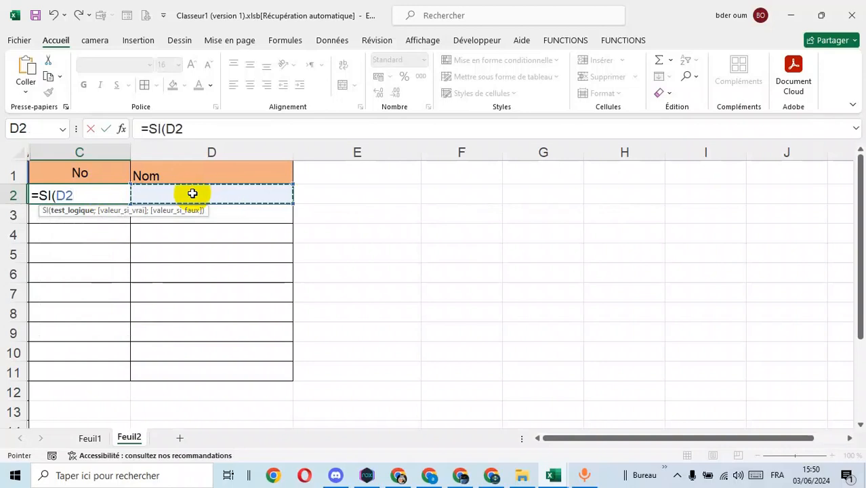
{"action": "type", "text": ">"}
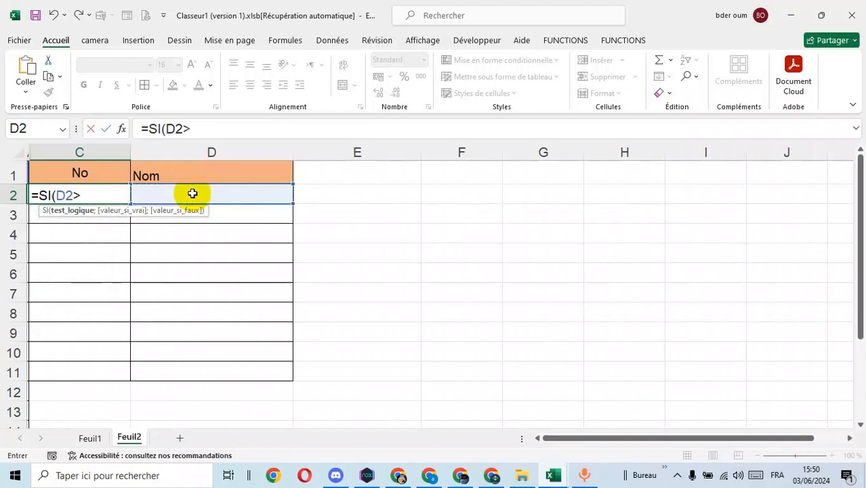
{"action": "key", "text": "BackSpace"}
{"action": "type", "text": "<>\"\";"}
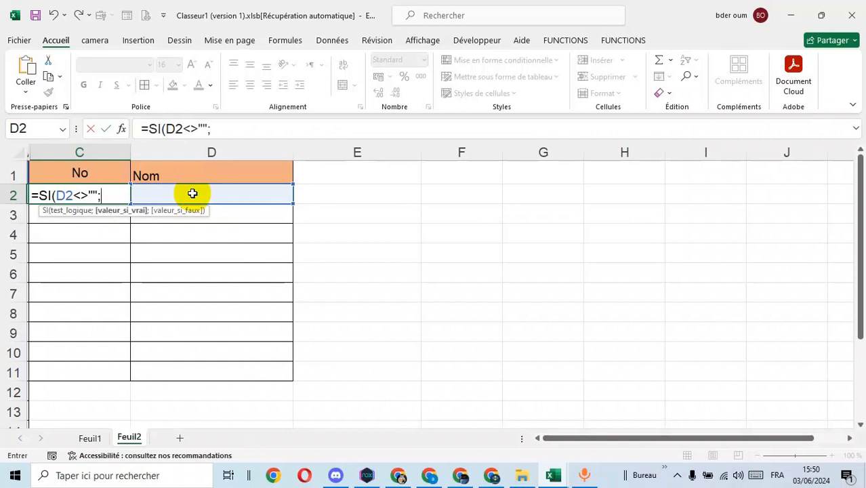
- Complete the C2 formula with LIGNE()-1 as the true value and "" as the false value, and fill it down to C11
{"action": "type", "text": "lig"}
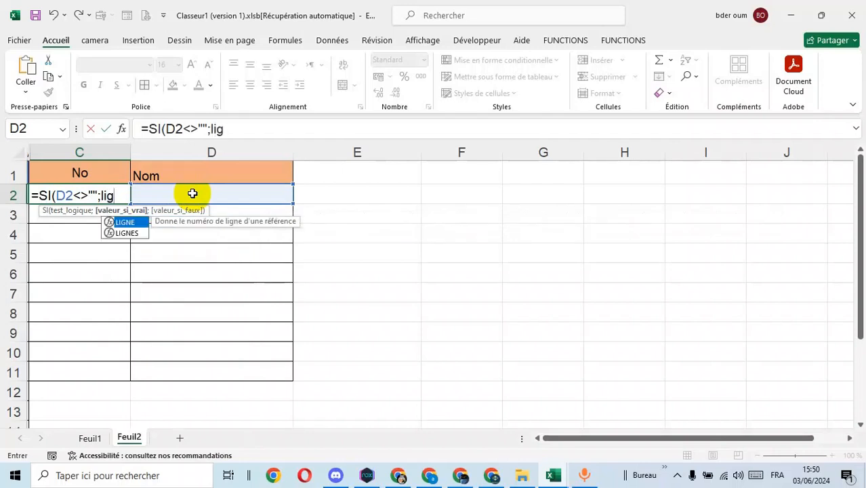
{"action": "key", "text": "Tab"}
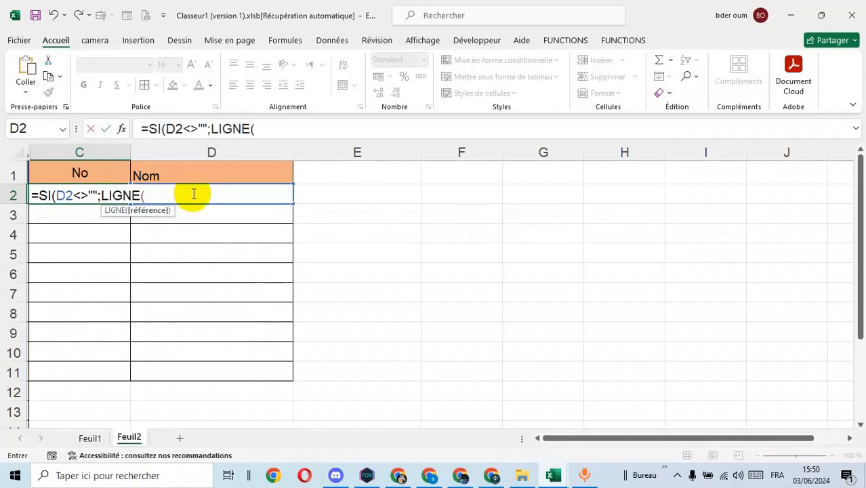
{"action": "type", "text": ")"}
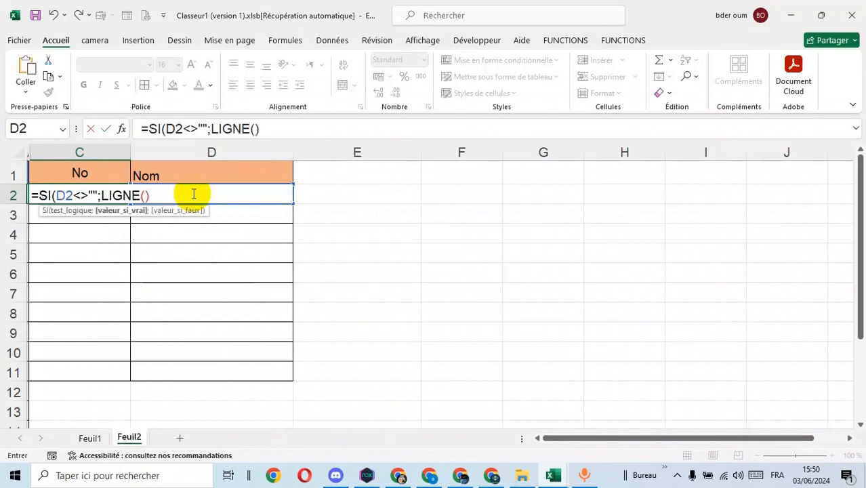
{"action": "type", "text": "-1"}
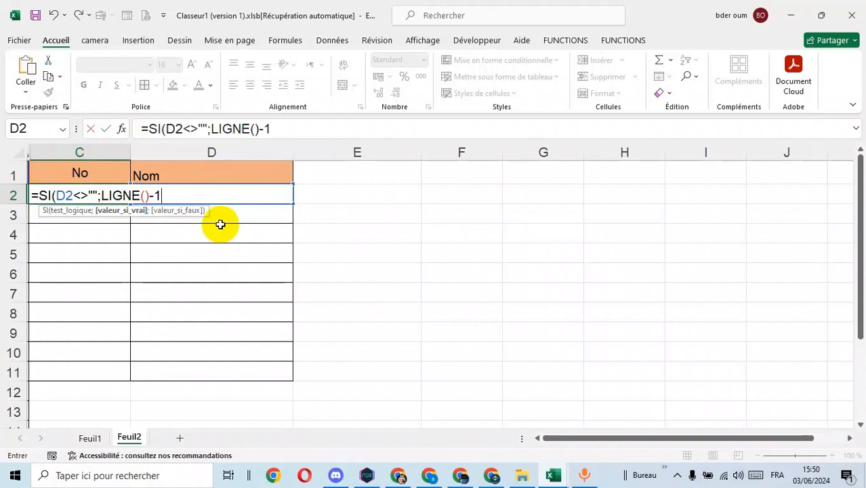
{"action": "type", "text": ";"}
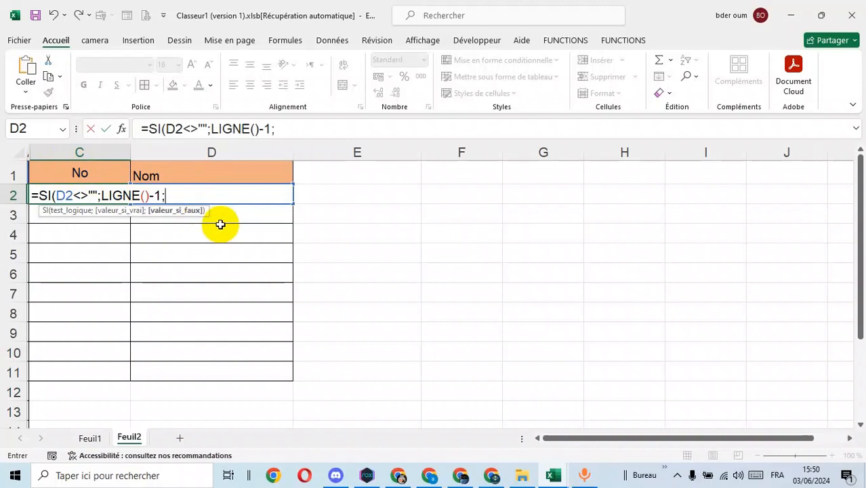
{"action": "type", "text": "\"\""}
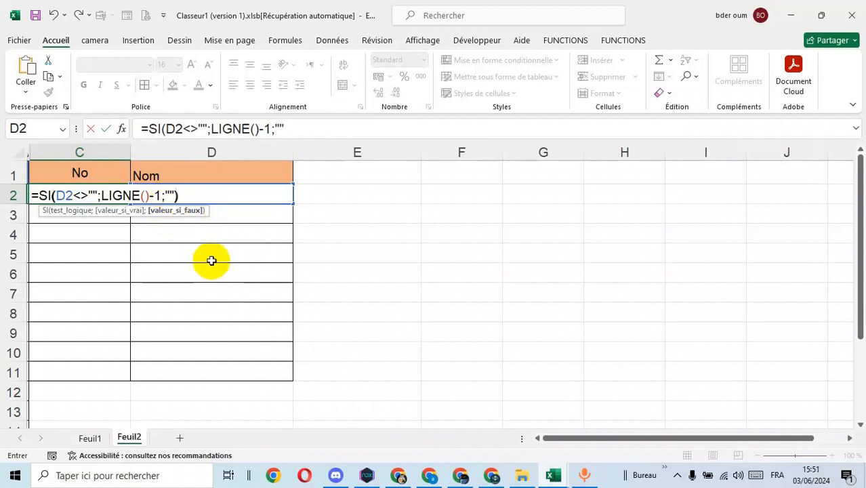
{"action": "type", "text": ")"}
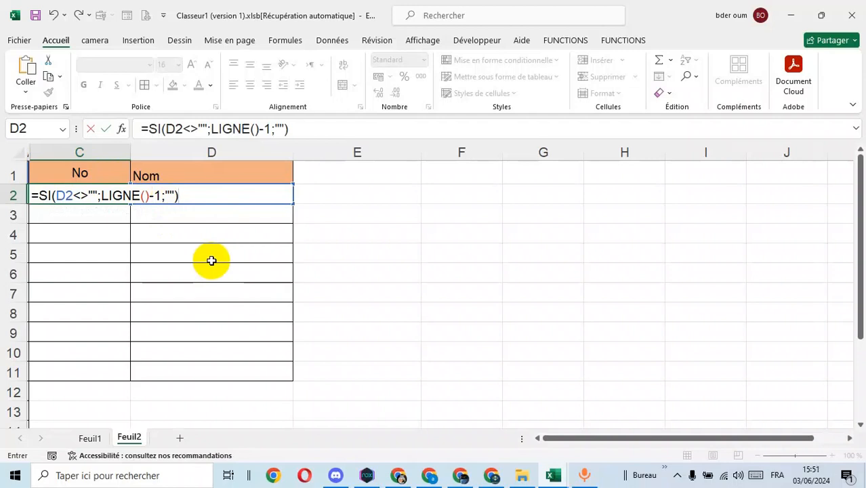
{"action": "key", "text": "Return"}
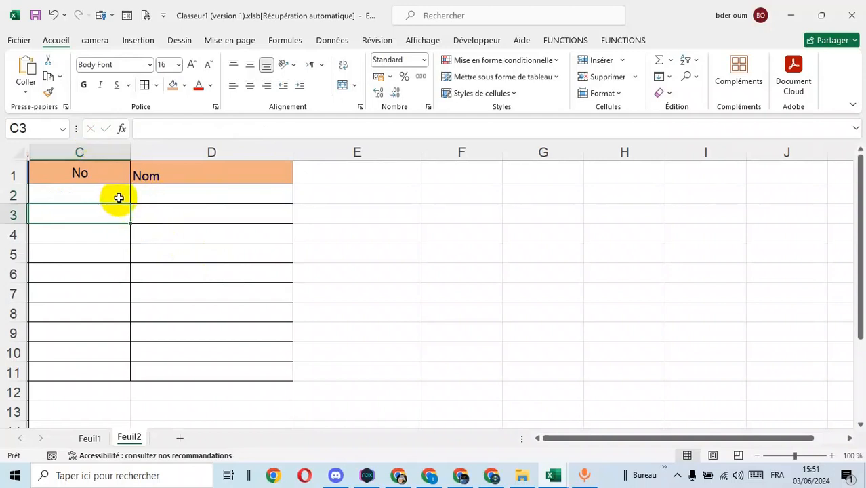
{"action": "left_click", "coordinate": [125, 200]}
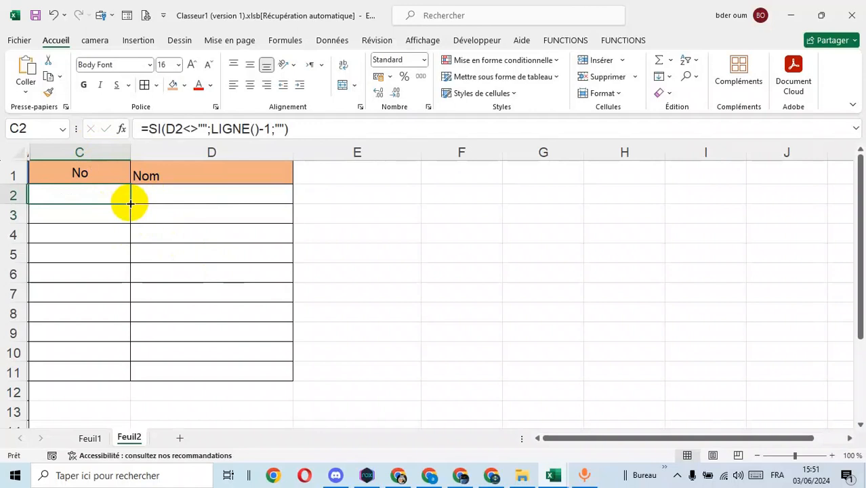
{"action": "left_click_drag", "start_coordinate": [130, 202], "coordinate": [112, 373]}
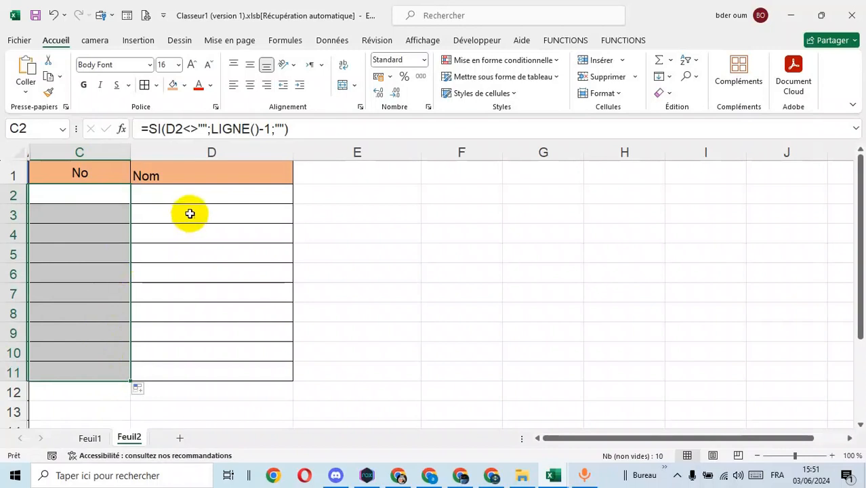
- Enter a first name in each of cells D2, D3 and D4 of the Nom column to test the numbering
{"action": "left_click", "coordinate": [203, 195]}
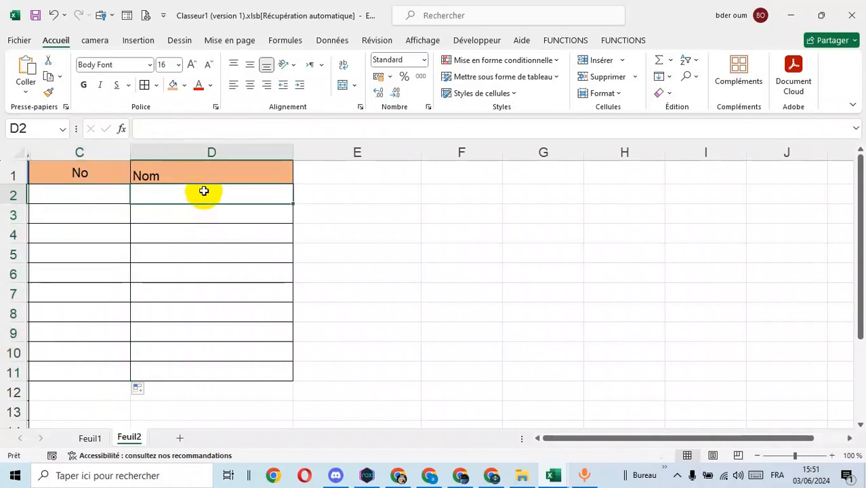
{"action": "type", "text": "vi"}
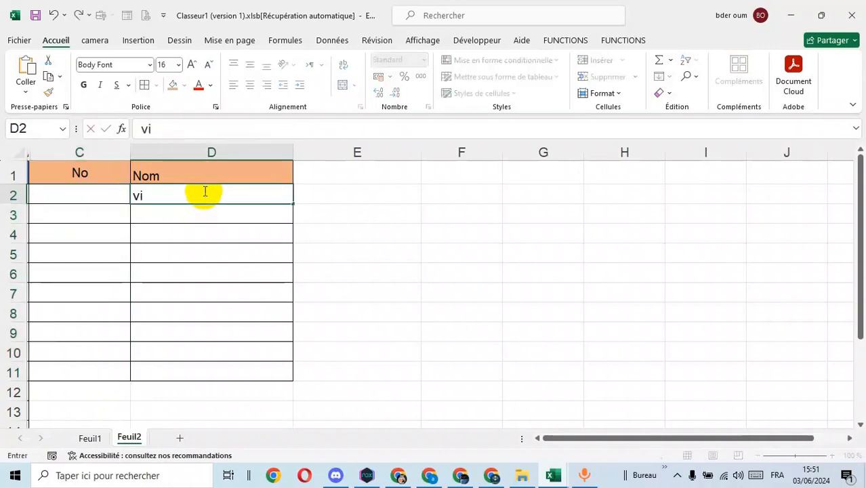
{"action": "type", "text": "ncent"}
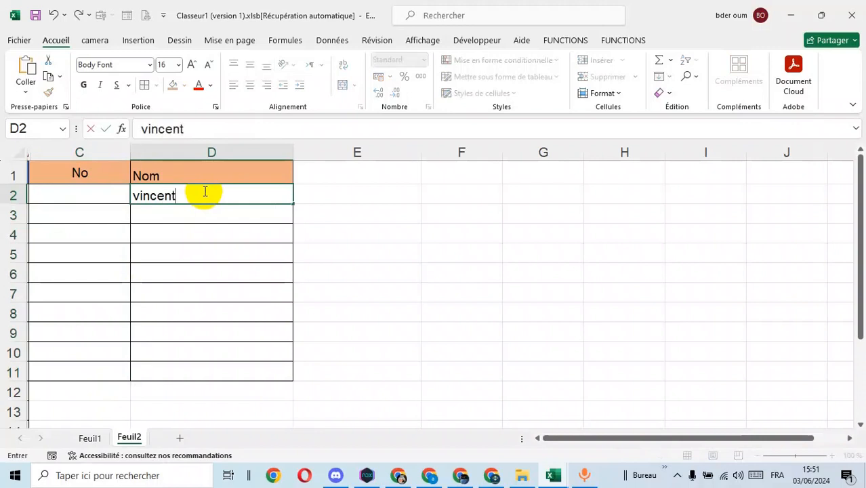
{"action": "key", "text": "Return"}
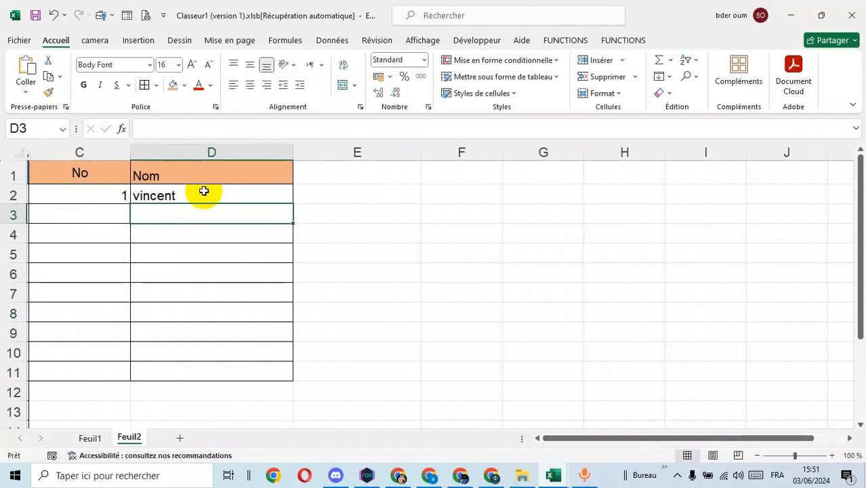
{"action": "type", "text": "chris"}
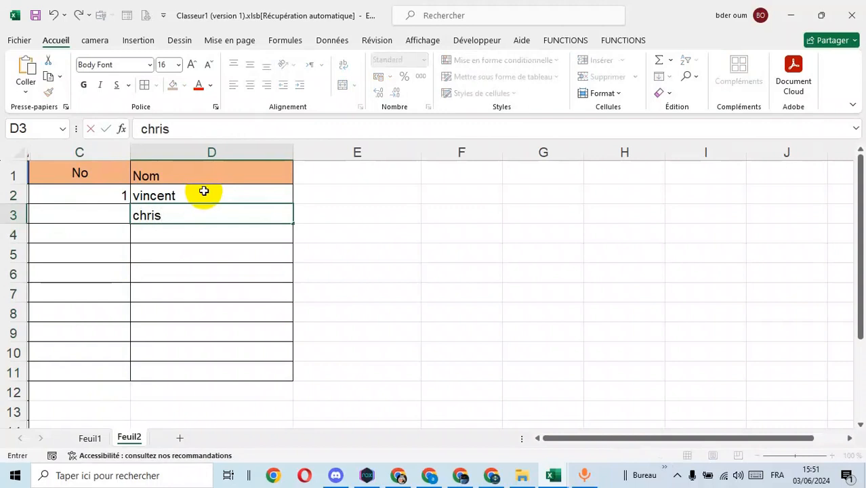
{"action": "key", "text": "Return"}
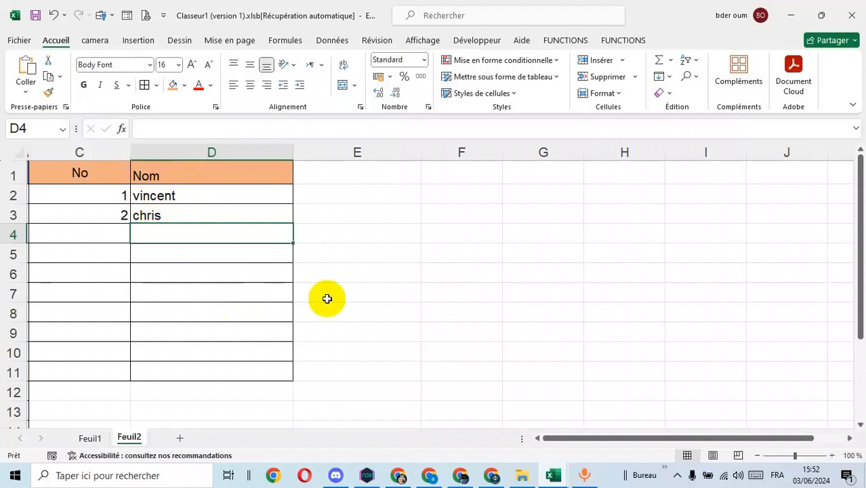
{"action": "left_click", "coordinate": [393, 251]}
{"action": "left_click", "coordinate": [241, 238]}
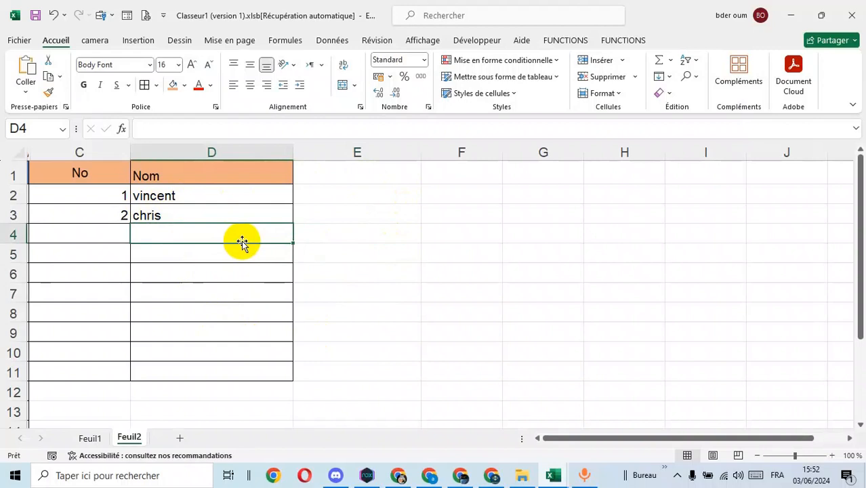
{"action": "type", "text": "eric"}
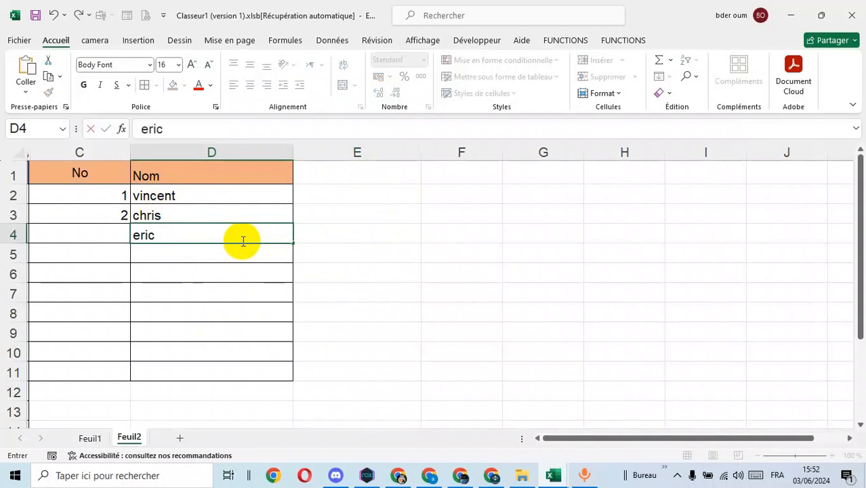
{"action": "key", "text": "Return"}
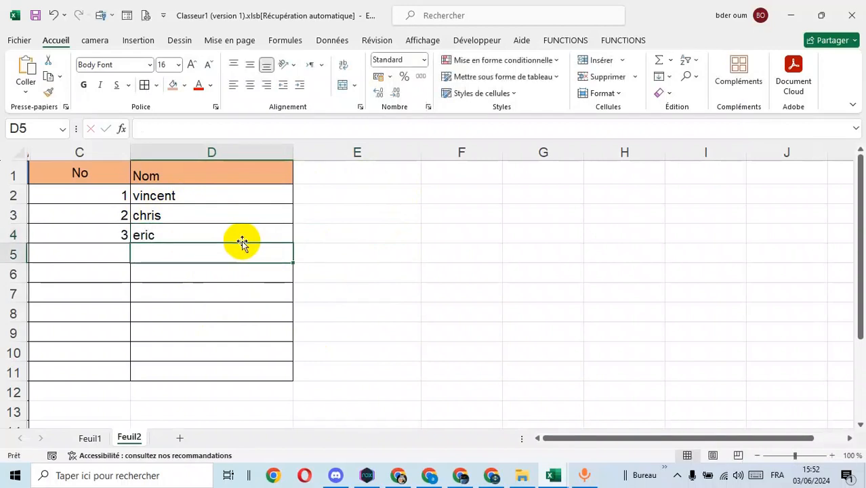